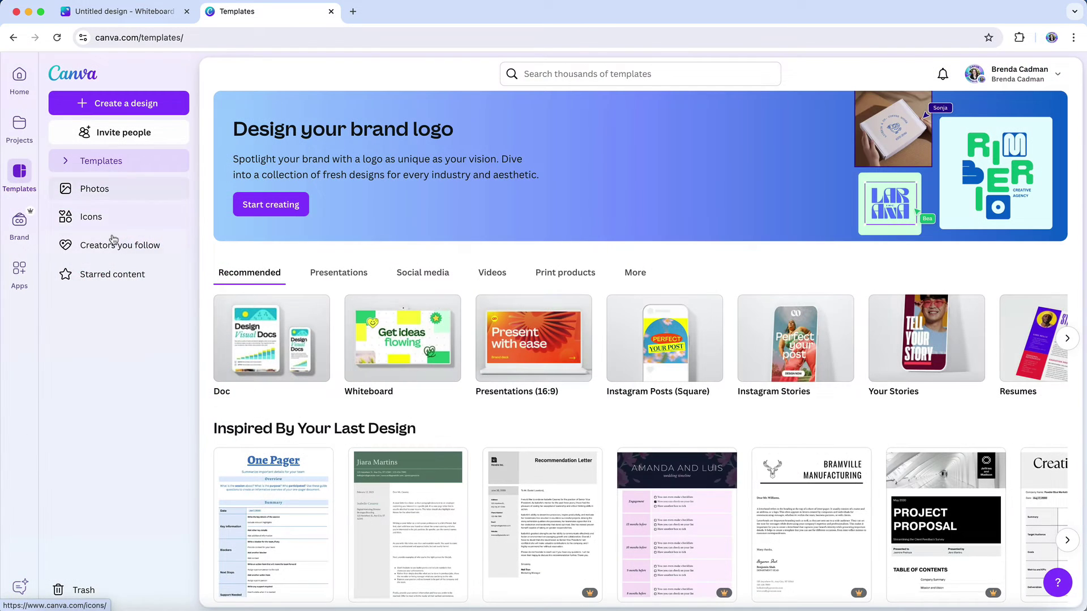
Open the whiteboard templates collection and scroll down through the listed designs.
{"action": "left_click", "coordinate": [398, 347]}
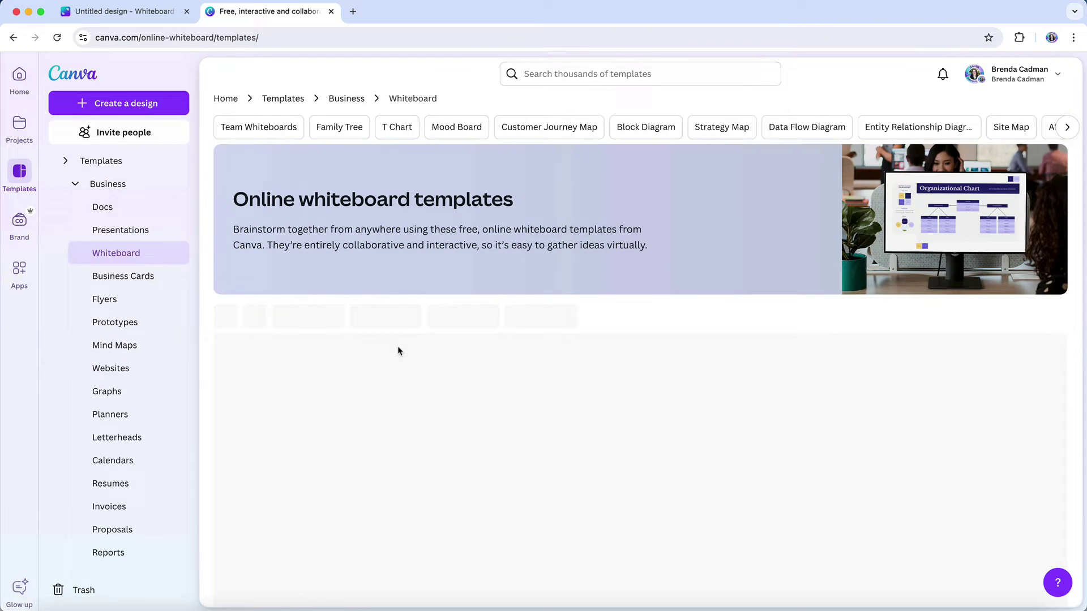
{"action": "scroll", "coordinate": [397, 351], "scroll_direction": "down", "scroll_amount": 5}
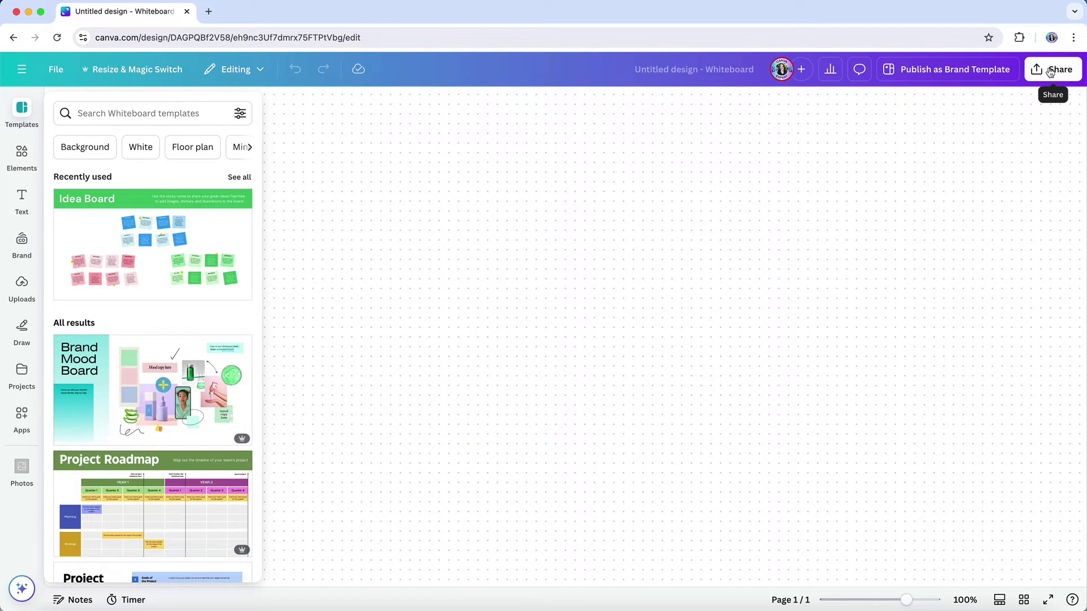
Review the Collaboration link access options under Share, then dismiss the panel unchanged.
{"action": "left_click", "coordinate": [1050, 72]}
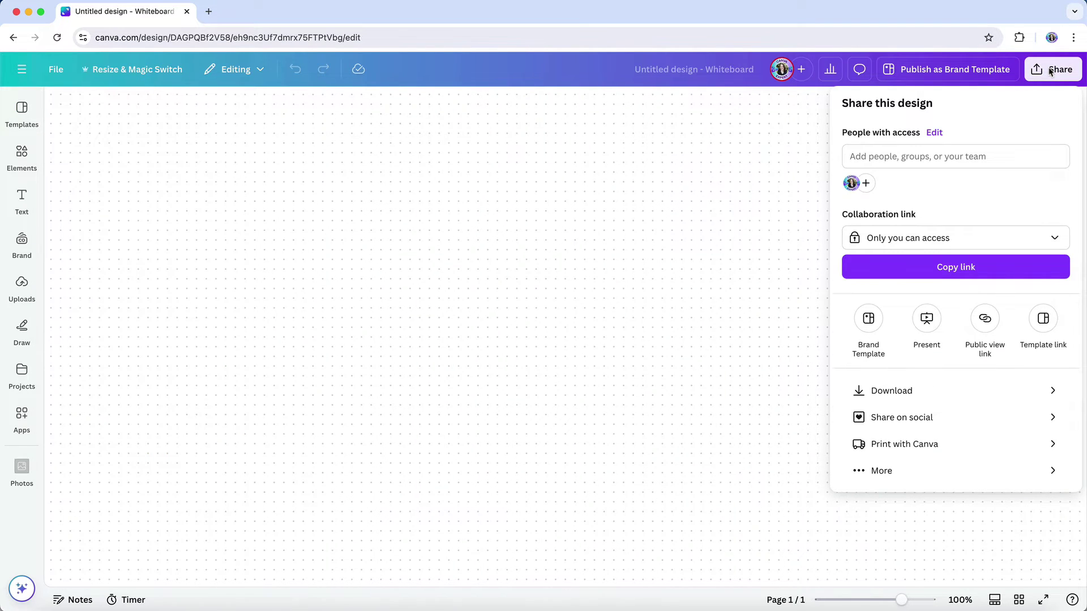
{"action": "left_click", "coordinate": [992, 246]}
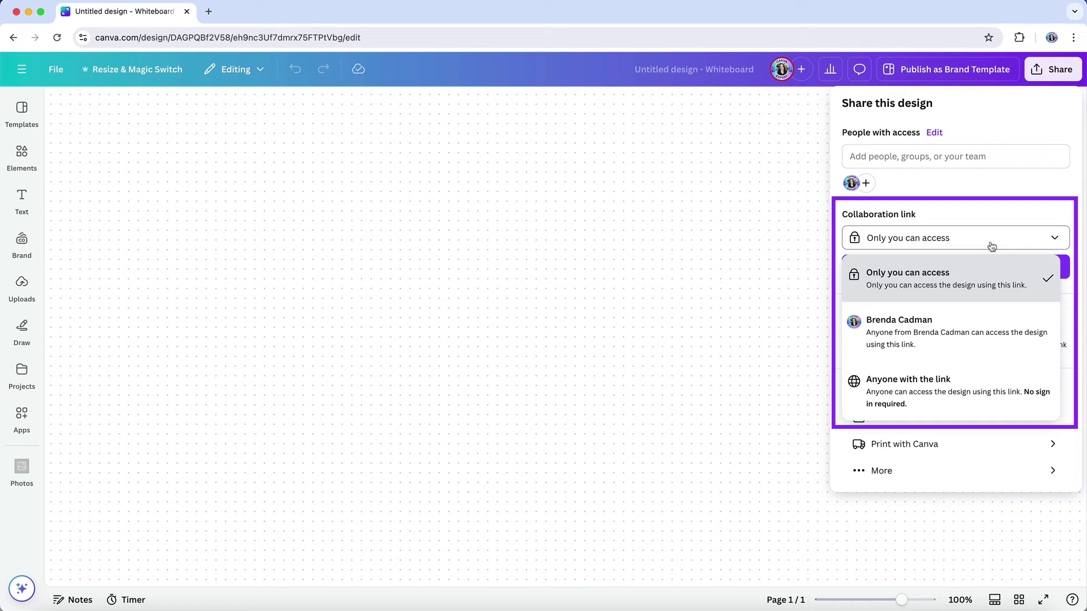
{"action": "left_click", "coordinate": [803, 146]}
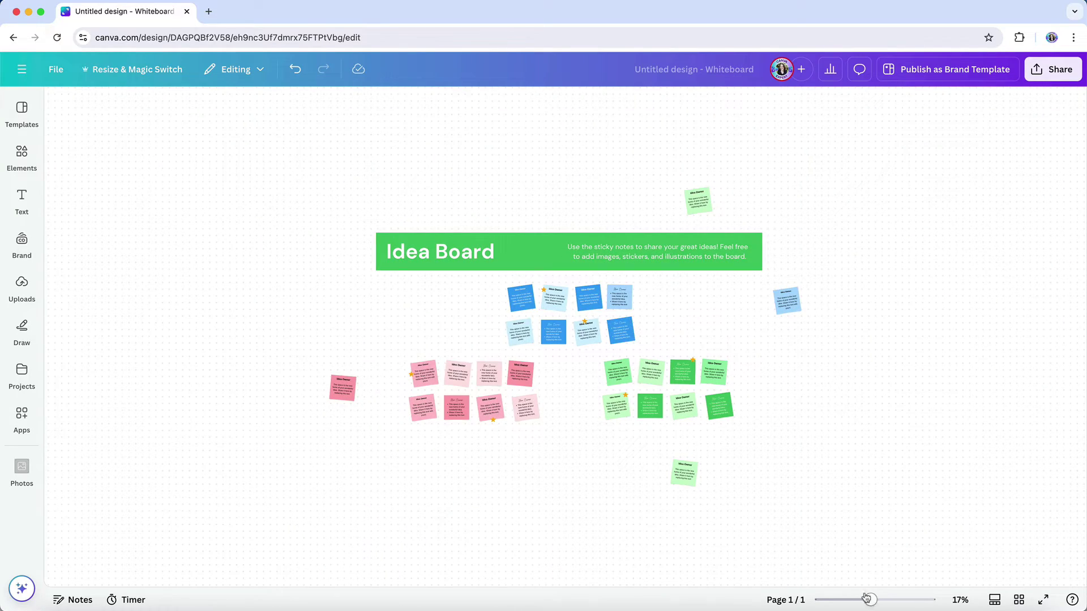
Zoom in on the Idea Board and add a yellow sticky note from Elements.
{"action": "left_click_drag", "start_coordinate": [866, 598], "coordinate": [884, 604]}
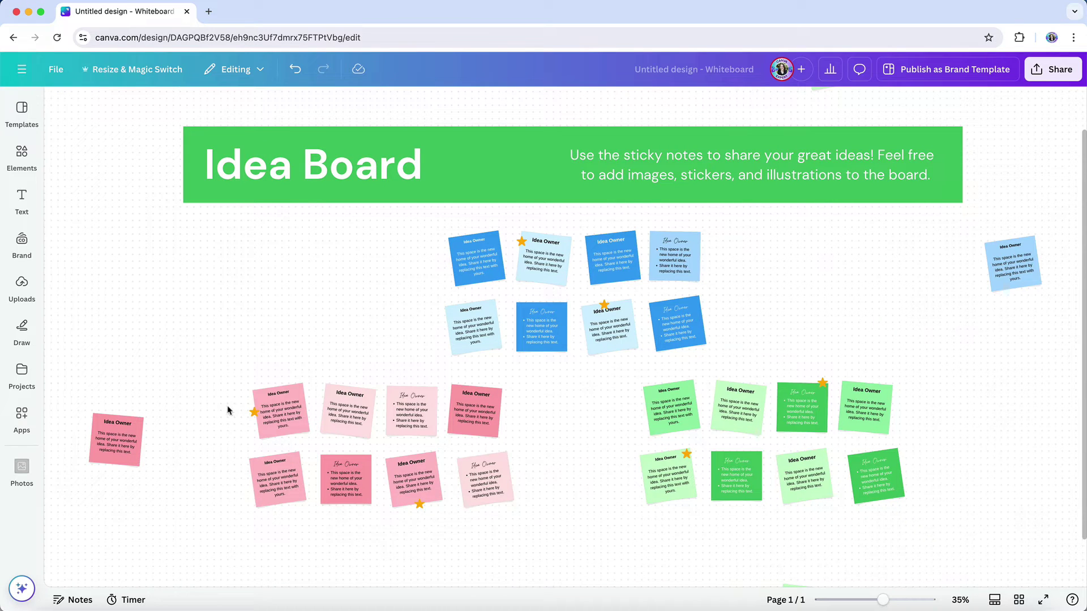
{"action": "left_click", "coordinate": [23, 164]}
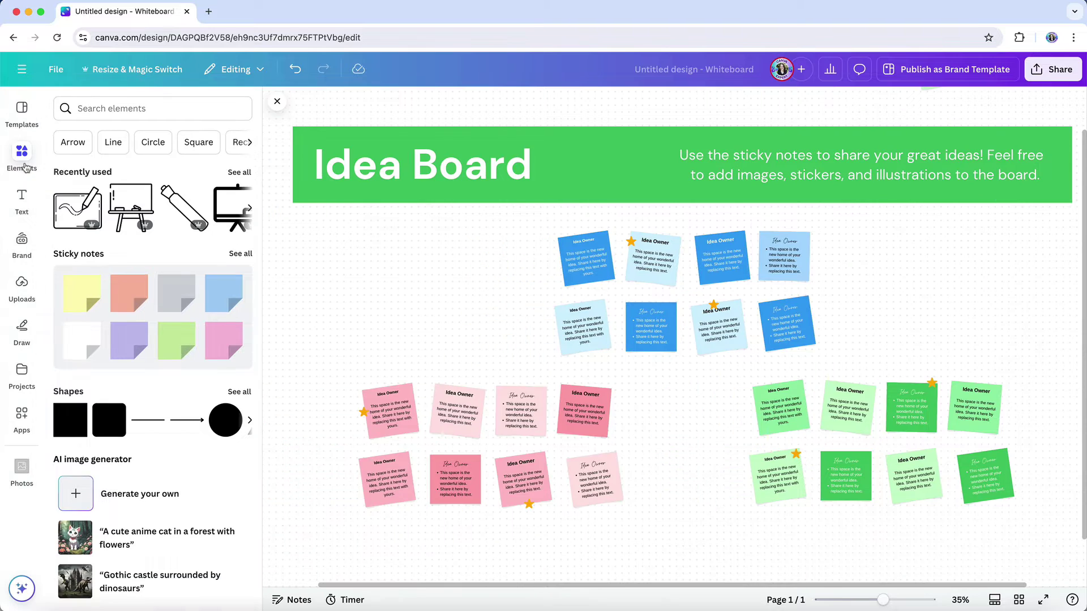
{"action": "mouse_move", "coordinate": [82, 295]}
{"action": "left_click", "coordinate": [239, 254]}
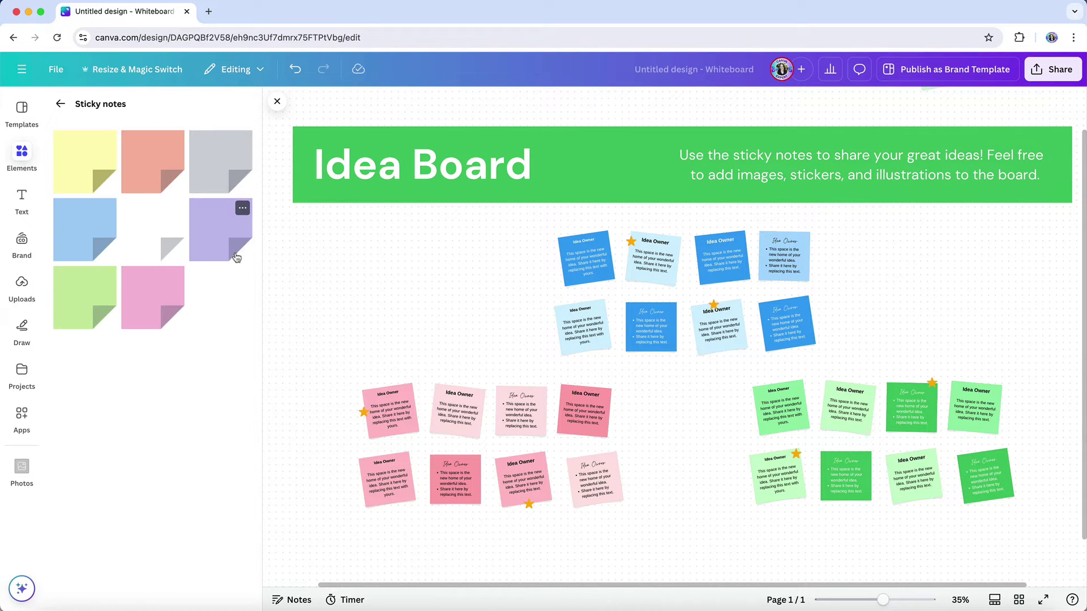
{"action": "left_click", "coordinate": [75, 168]}
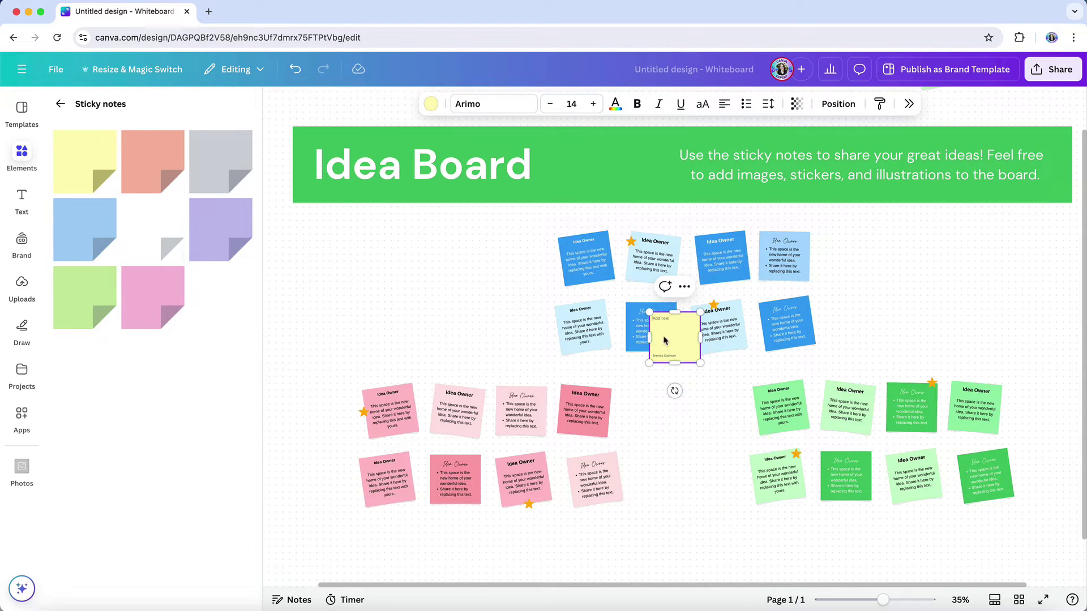
Place the yellow note left of the blue notes and copy it into three arranged notes.
{"action": "left_click_drag", "start_coordinate": [659, 338], "coordinate": [358, 292]}
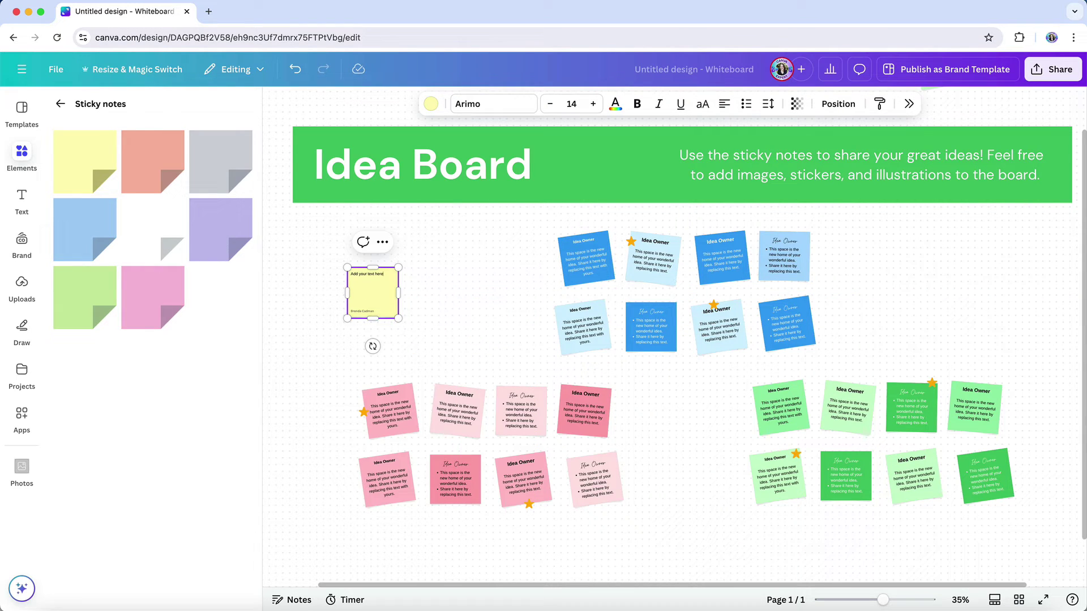
{"action": "left_click", "coordinate": [425, 302]}
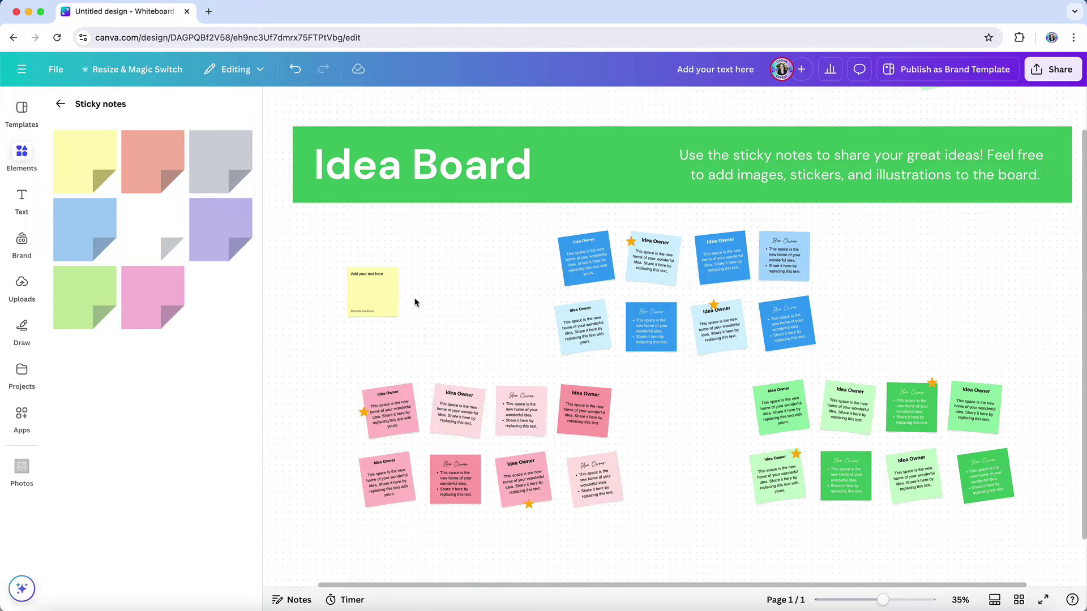
{"action": "left_click_drag", "start_coordinate": [385, 296], "coordinate": [465, 279]}
{"action": "left_click_drag", "start_coordinate": [377, 298], "coordinate": [449, 340], "text": "alt"}
{"action": "left_click_drag", "start_coordinate": [493, 252], "coordinate": [357, 358]}
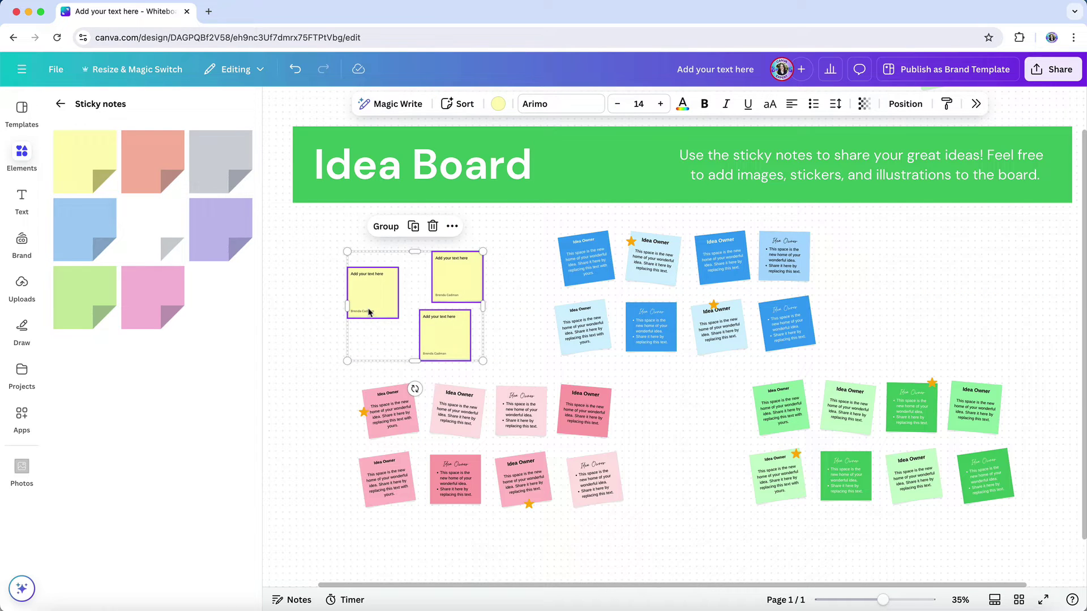
{"action": "left_click_drag", "start_coordinate": [371, 315], "coordinate": [360, 282]}
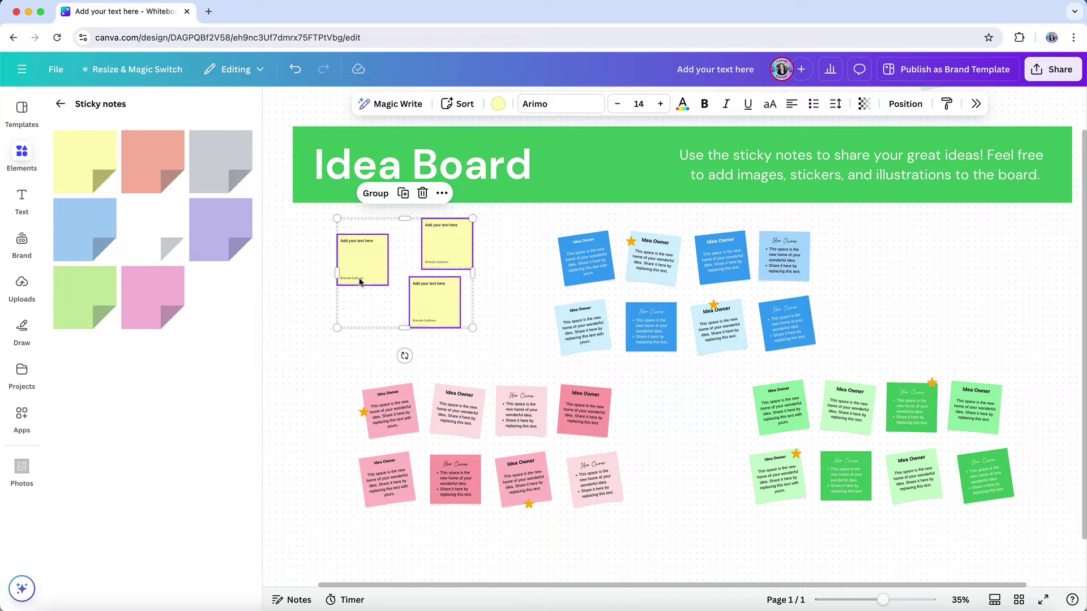
Select the first yellow sticky note and post the comment 'Looks great!' on it.
{"action": "left_click", "coordinate": [329, 292]}
{"action": "left_click", "coordinate": [351, 268]}
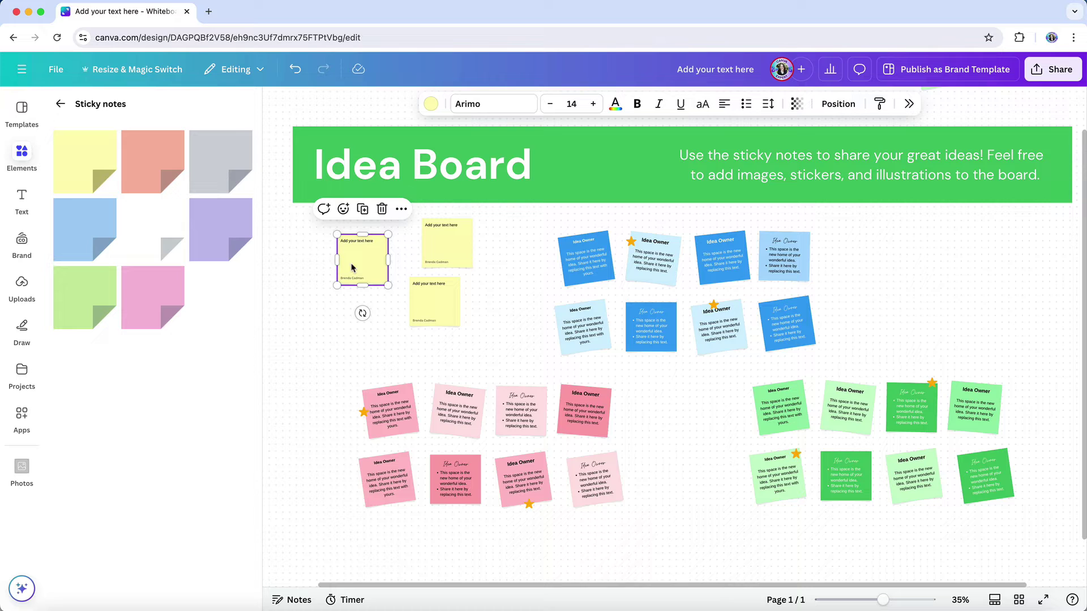
{"action": "left_click", "coordinate": [321, 210]}
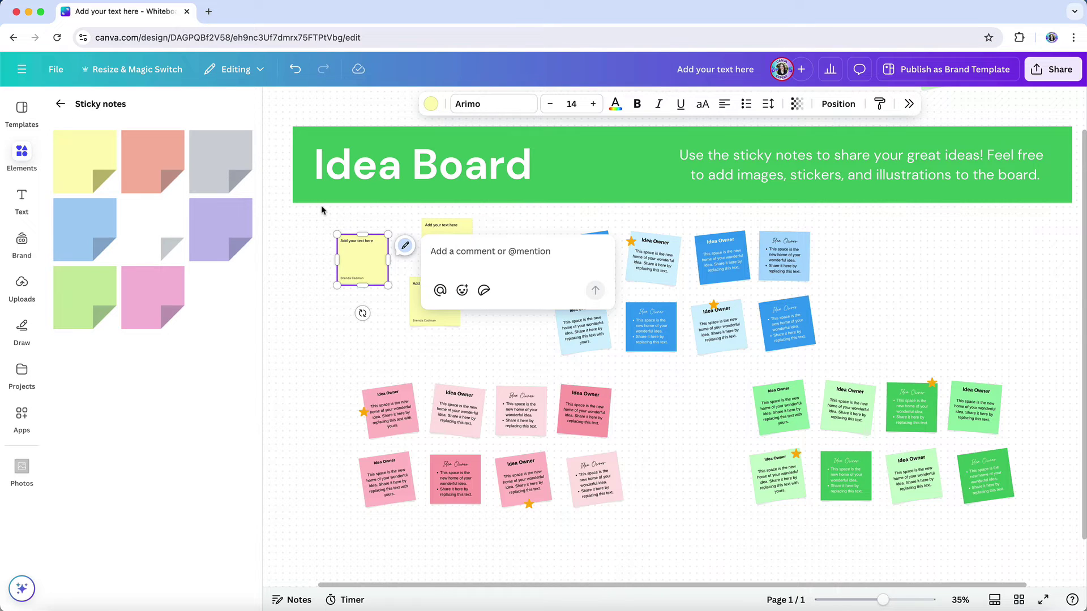
{"action": "type", "text": "Looks great!"}
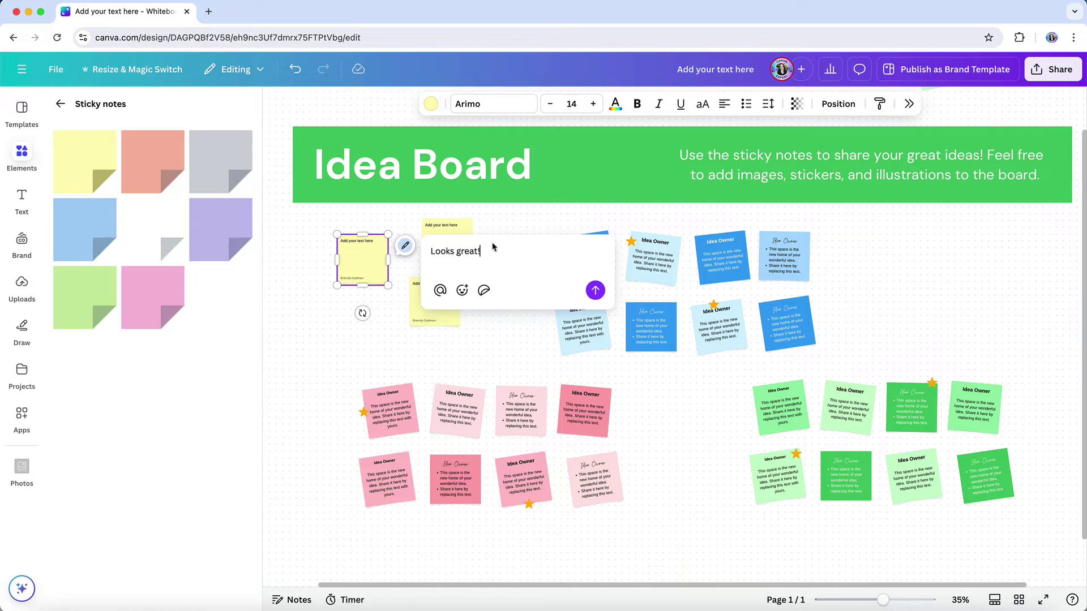
{"action": "left_click", "coordinate": [595, 290]}
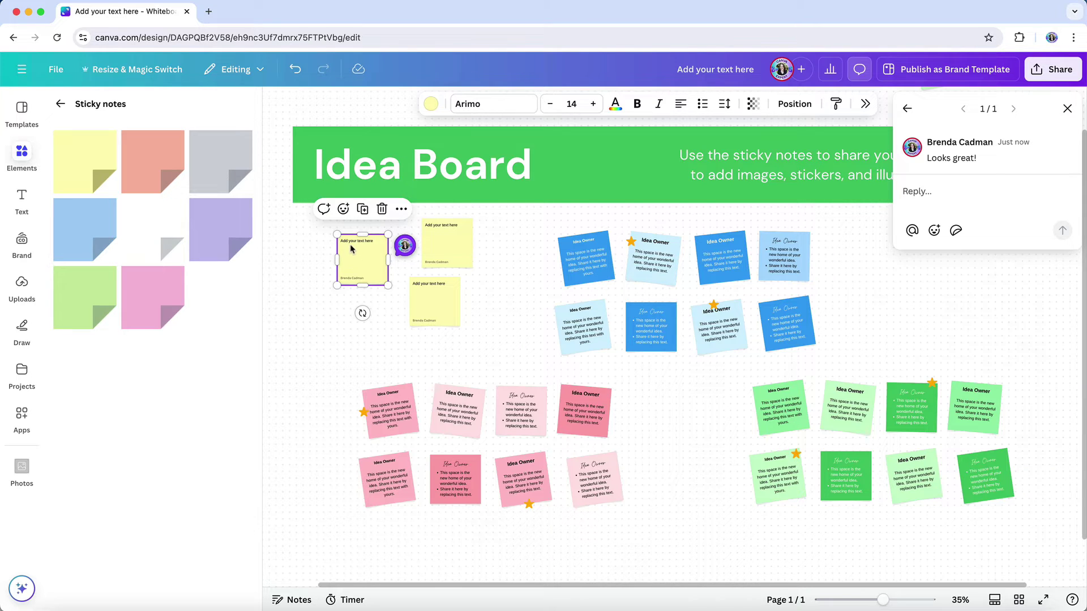
React to the commented yellow sticky note with a heart emoji.
{"action": "left_click", "coordinate": [343, 209]}
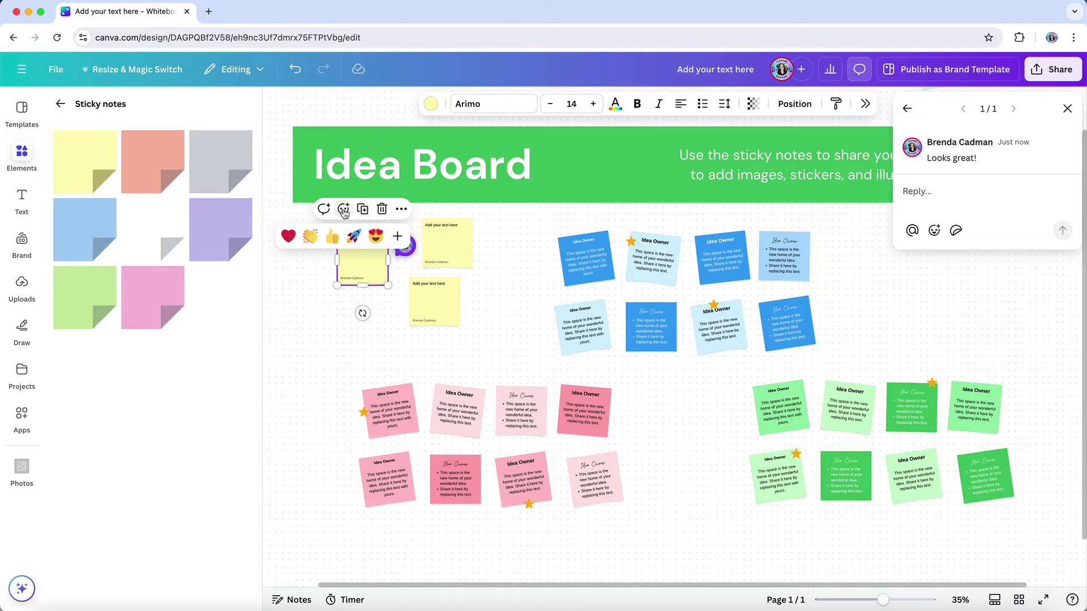
{"action": "left_click", "coordinate": [286, 237]}
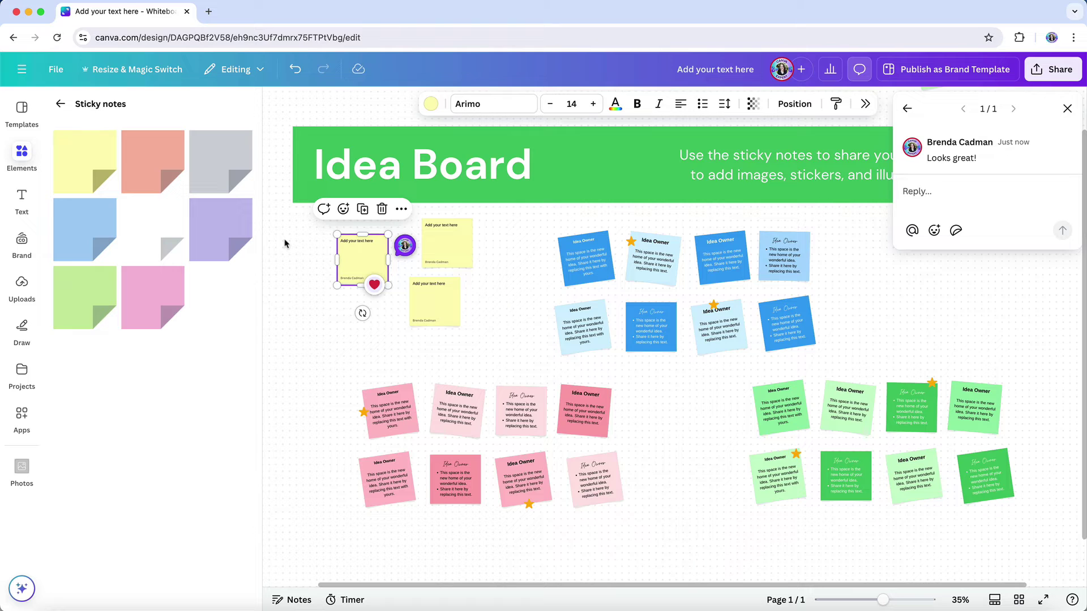
Add the +1 whiteboard-graphics sticker onto the top-left yellow note's upper-left corner.
{"action": "left_click", "coordinate": [60, 104]}
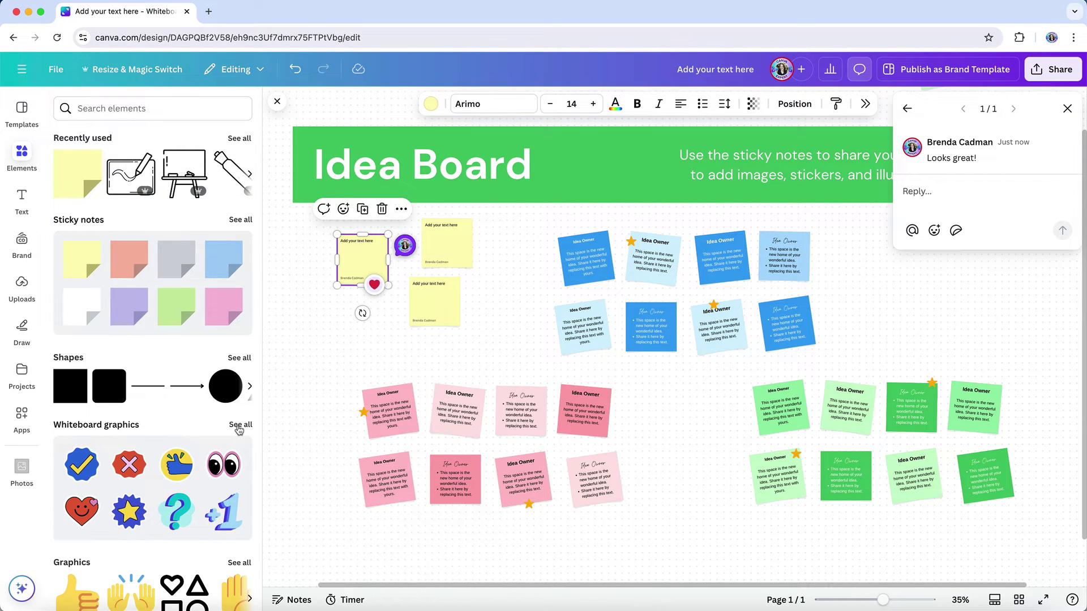
{"action": "left_click", "coordinate": [240, 424]}
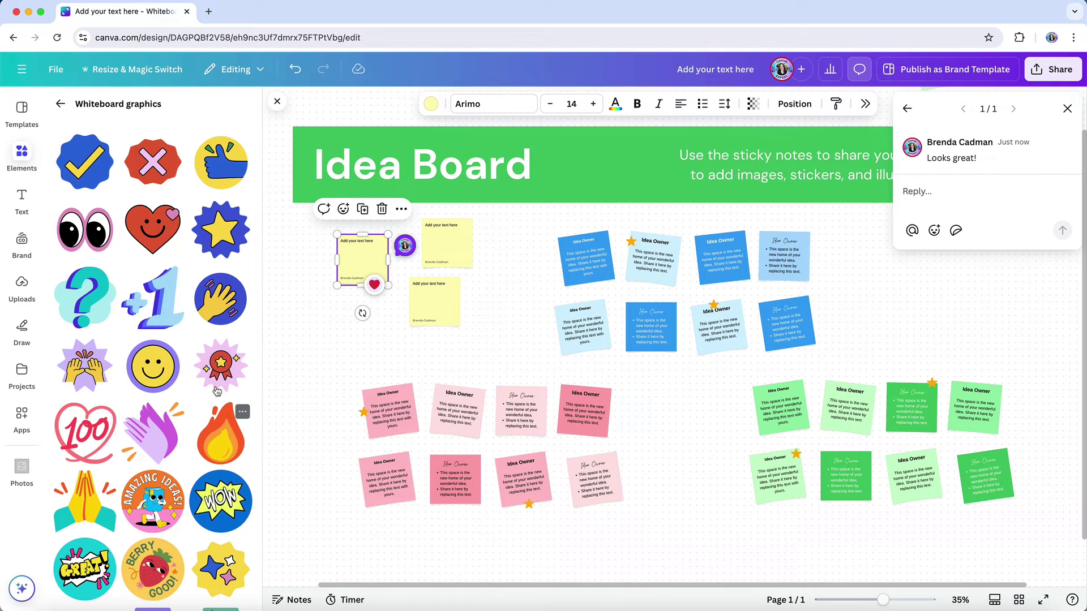
{"action": "left_click", "coordinate": [168, 313]}
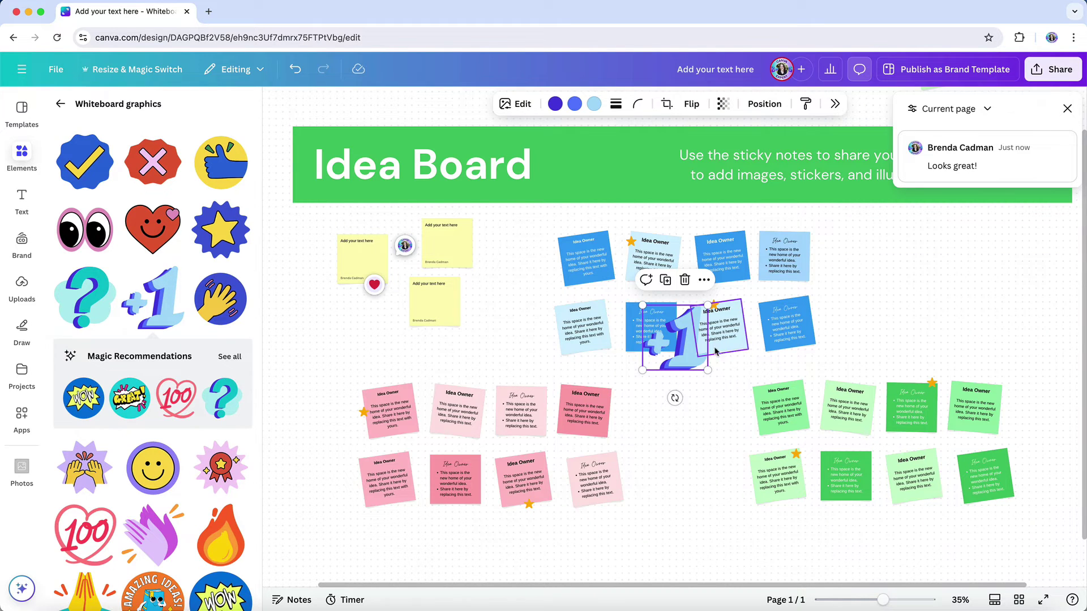
{"action": "left_click_drag", "start_coordinate": [694, 355], "coordinate": [343, 237]}
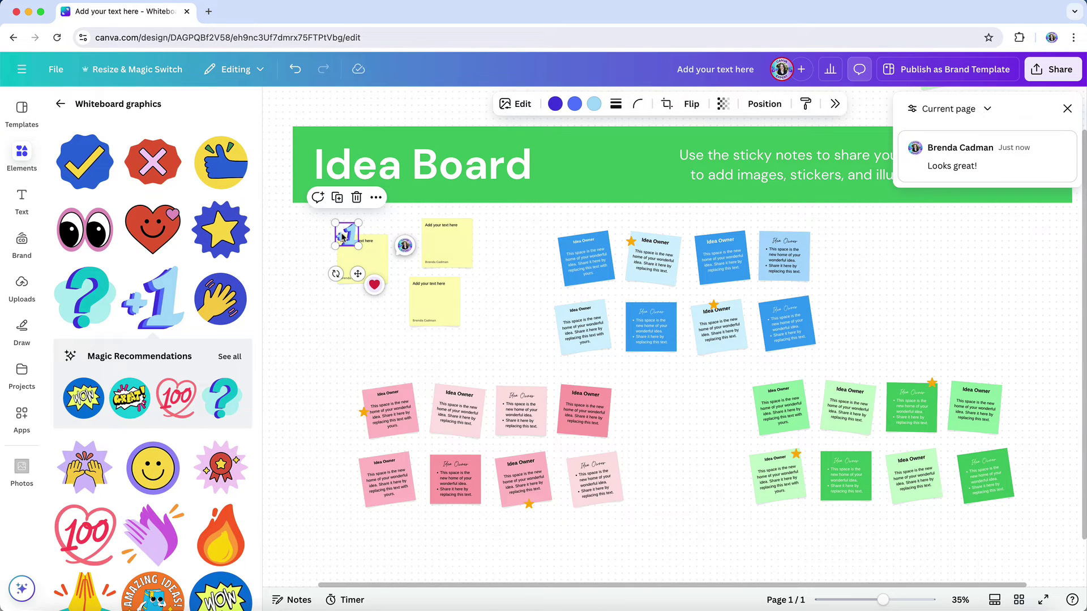
{"action": "left_click", "coordinate": [481, 363]}
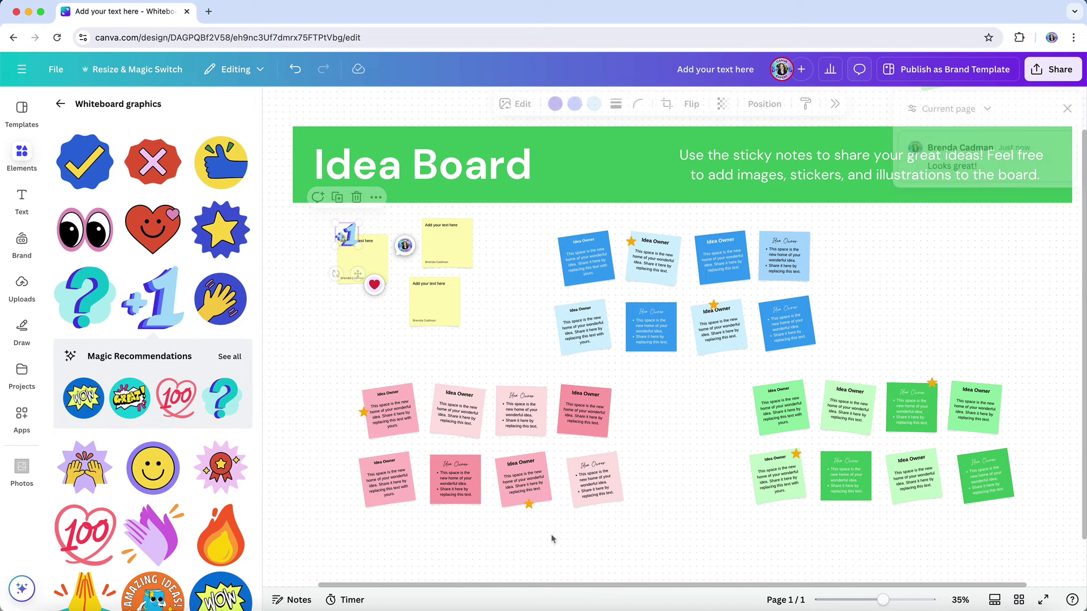
Set the whiteboard timer duration to 02:00.
{"action": "left_click", "coordinate": [357, 604]}
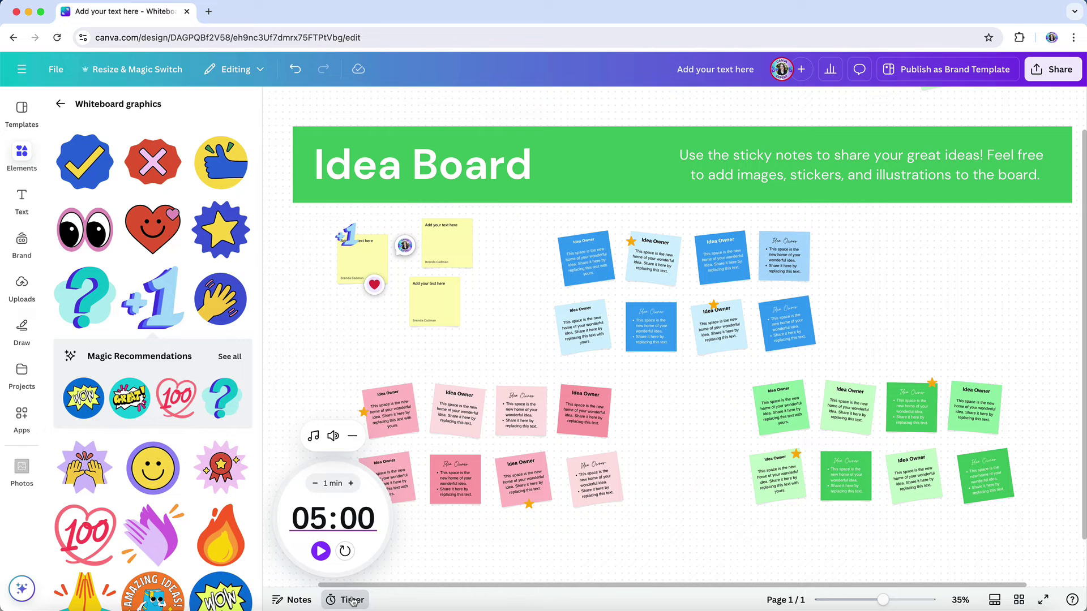
{"action": "left_click", "coordinate": [315, 518]}
{"action": "type", "text": "2"}
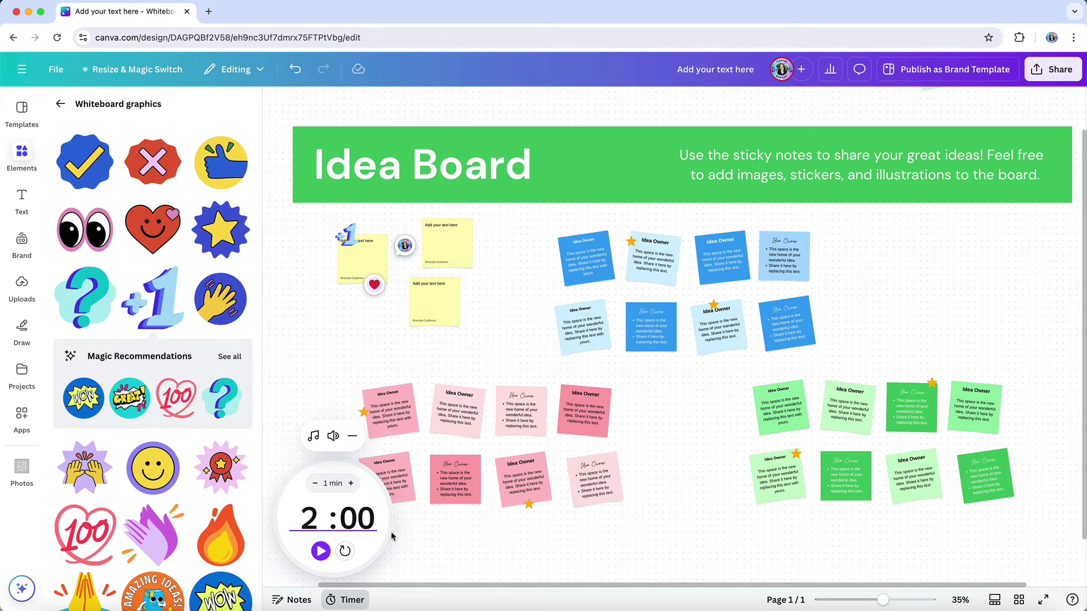
{"action": "key", "text": "Tab"}
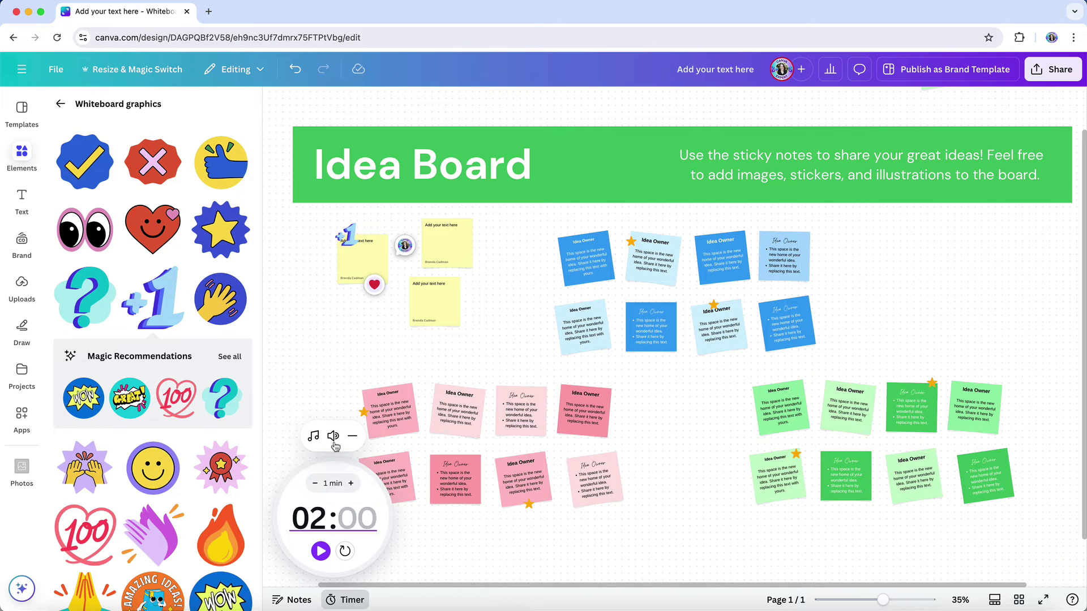
{"action": "key", "text": "Return"}
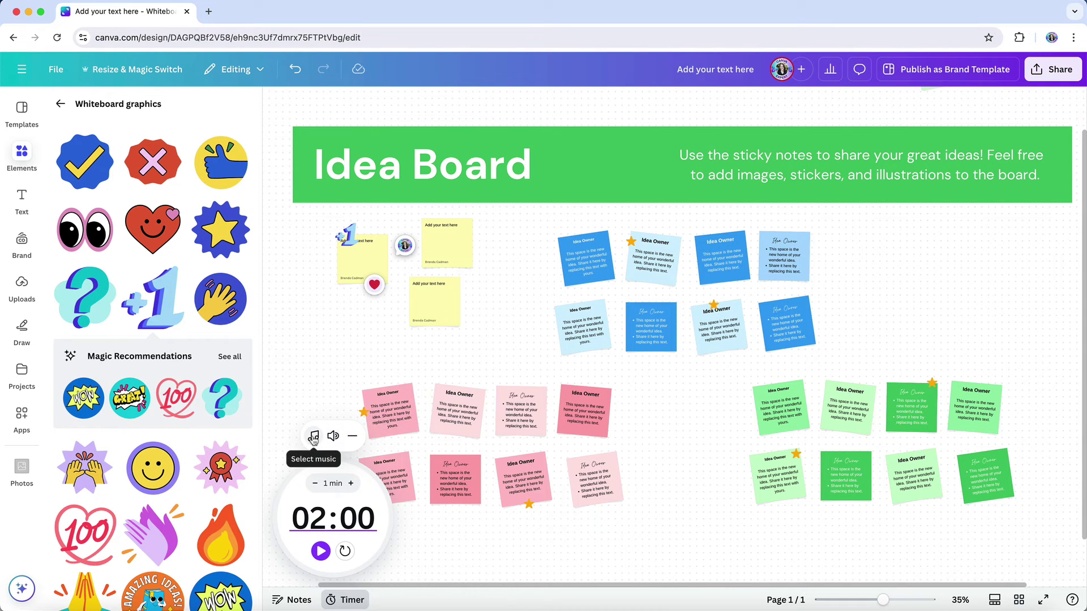
Look over the timer's background music choices, close the timer, and open Resize & Magic Switch.
{"action": "left_click", "coordinate": [313, 439]}
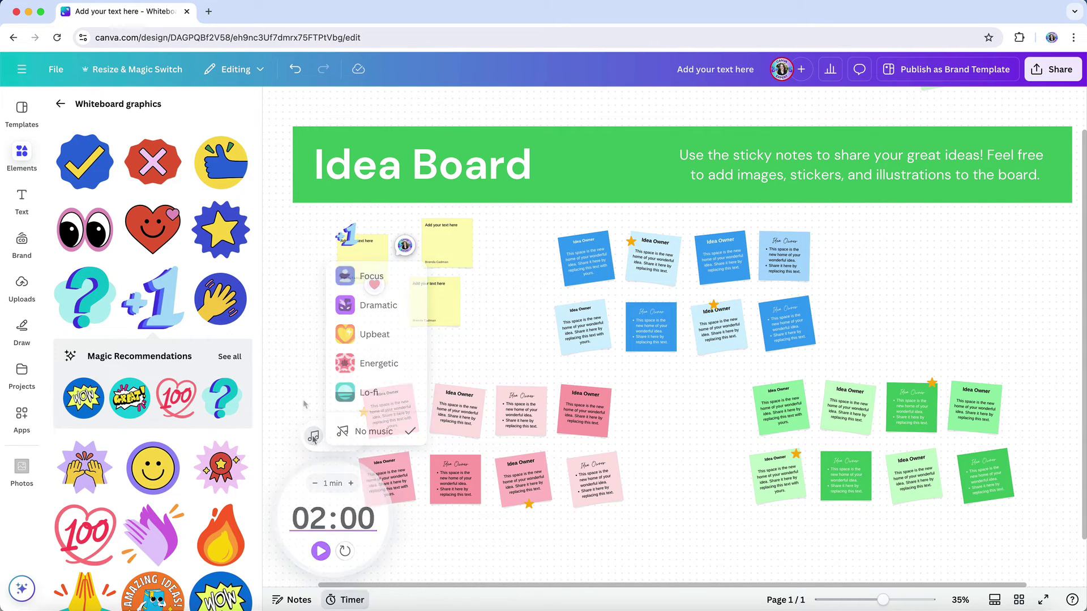
{"action": "left_click", "coordinate": [308, 419]}
{"action": "left_click", "coordinate": [163, 75]}
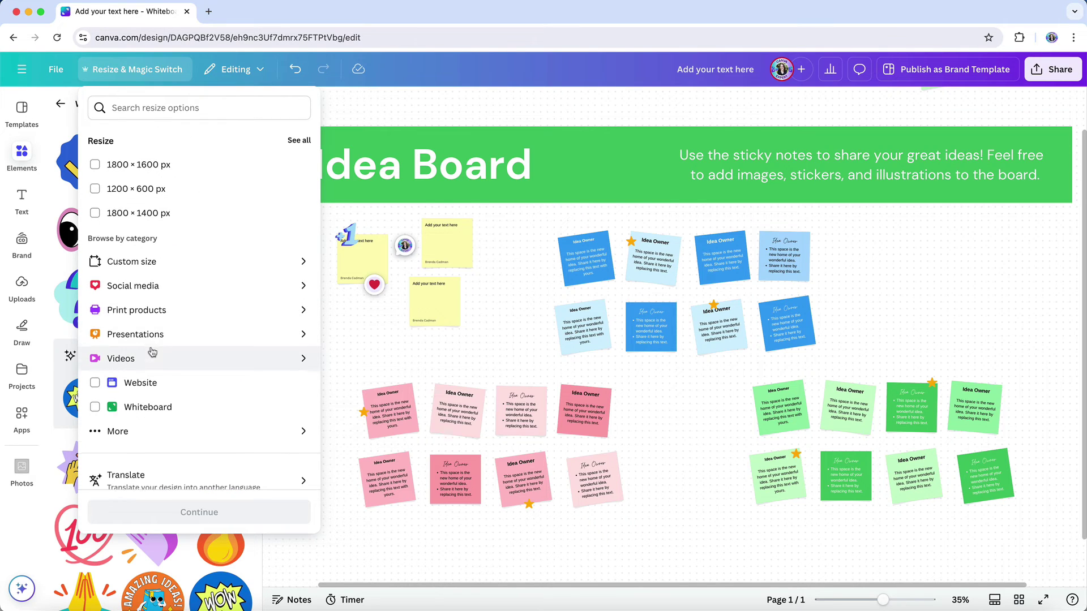
Start Transform into Doc and pick the Blog post suggestion for an informative, creative blog post.
{"action": "scroll", "coordinate": [151, 354], "scroll_direction": "down", "scroll_amount": 2}
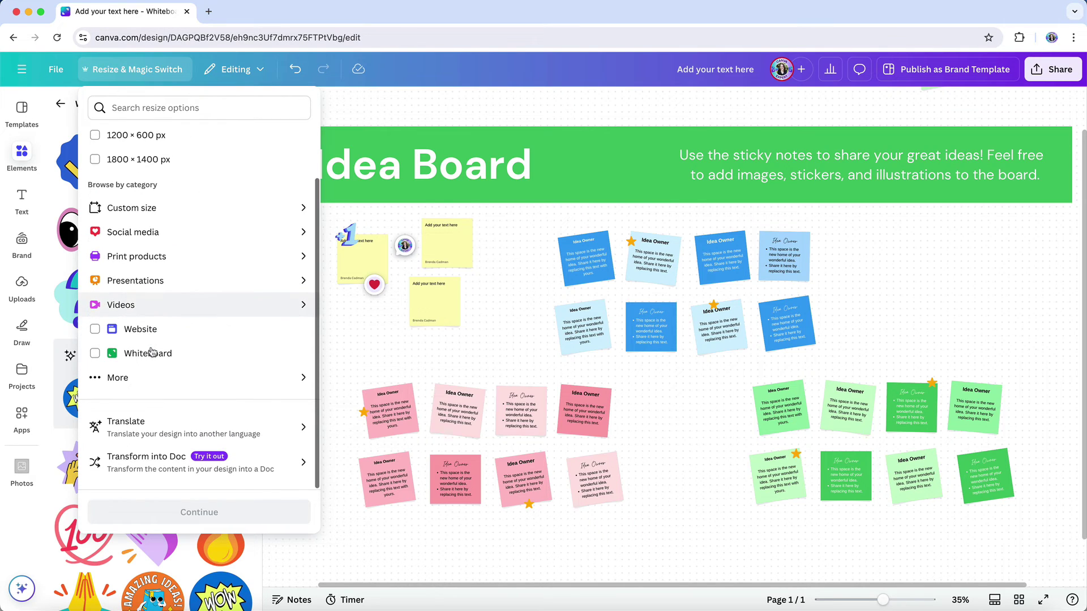
{"action": "left_click", "coordinate": [246, 474]}
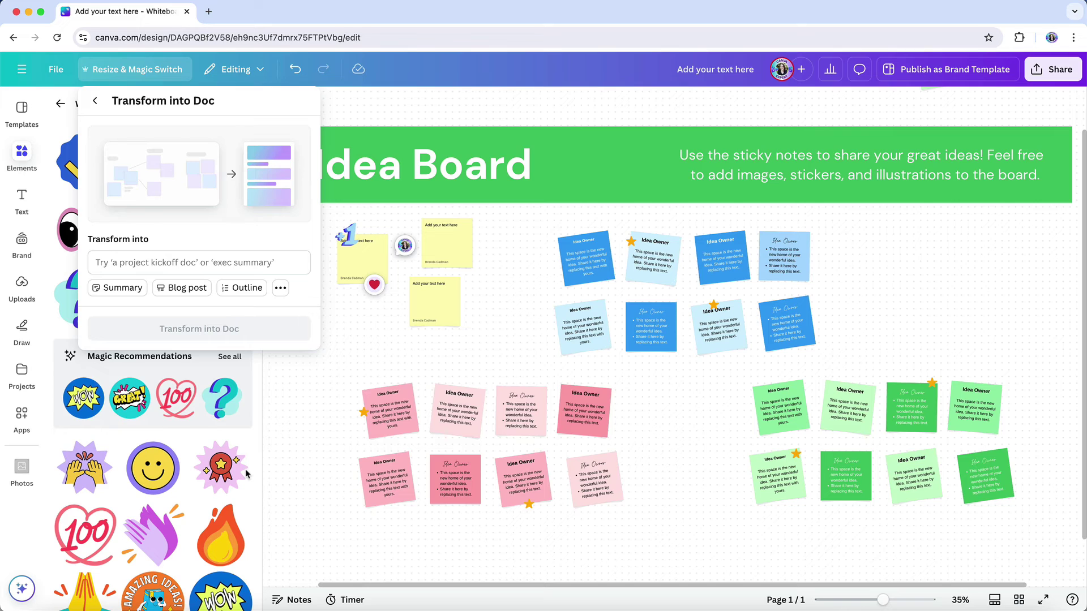
{"action": "left_click", "coordinate": [280, 290]}
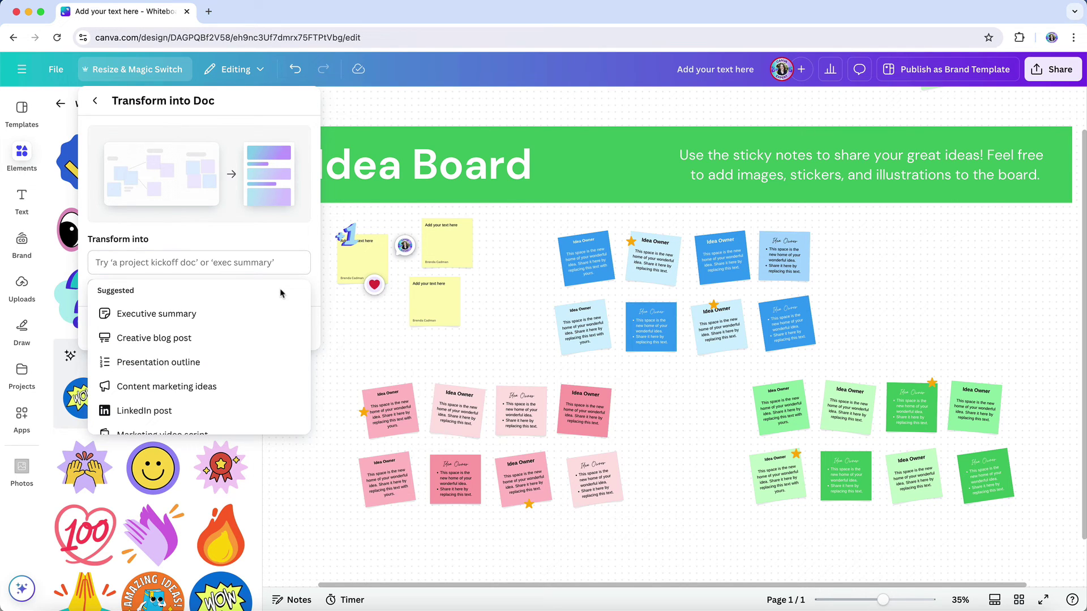
{"action": "scroll", "coordinate": [272, 307], "scroll_direction": "down", "scroll_amount": 5}
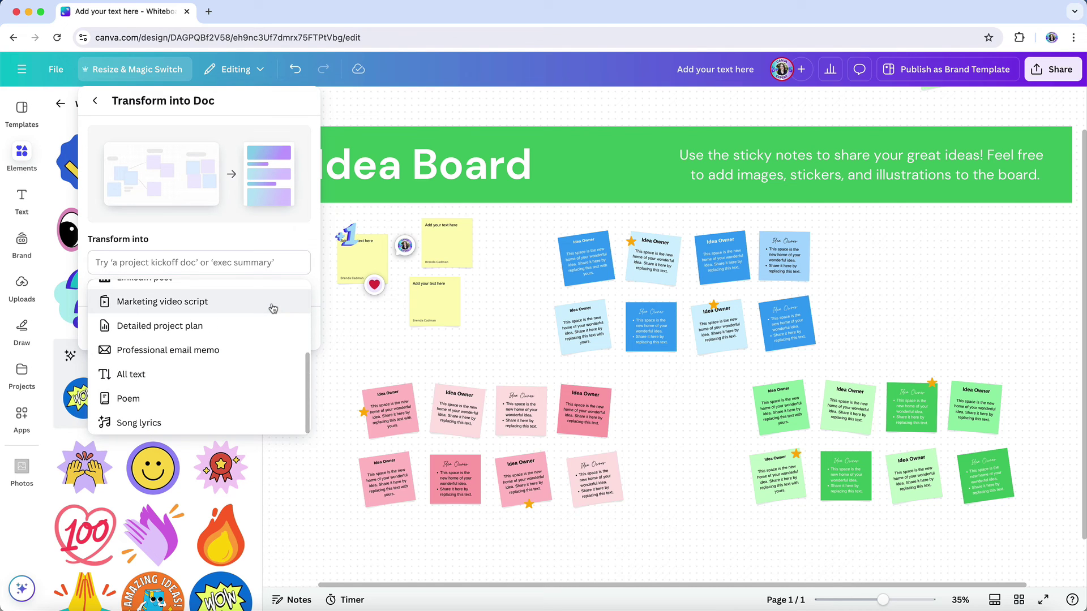
{"action": "scroll", "coordinate": [272, 308], "scroll_direction": "up", "scroll_amount": 5}
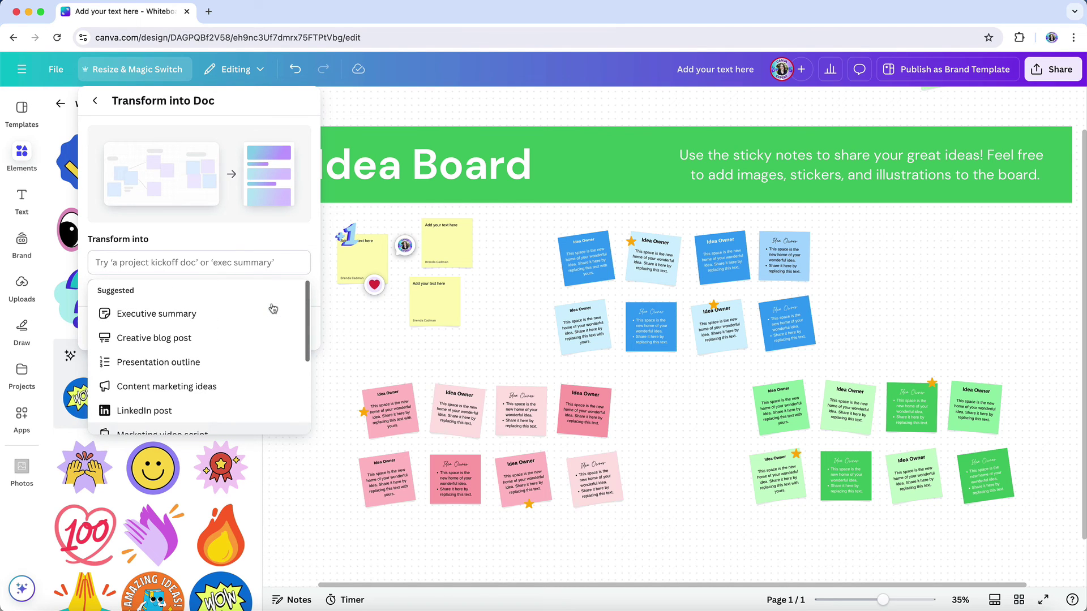
{"action": "left_click", "coordinate": [309, 244]}
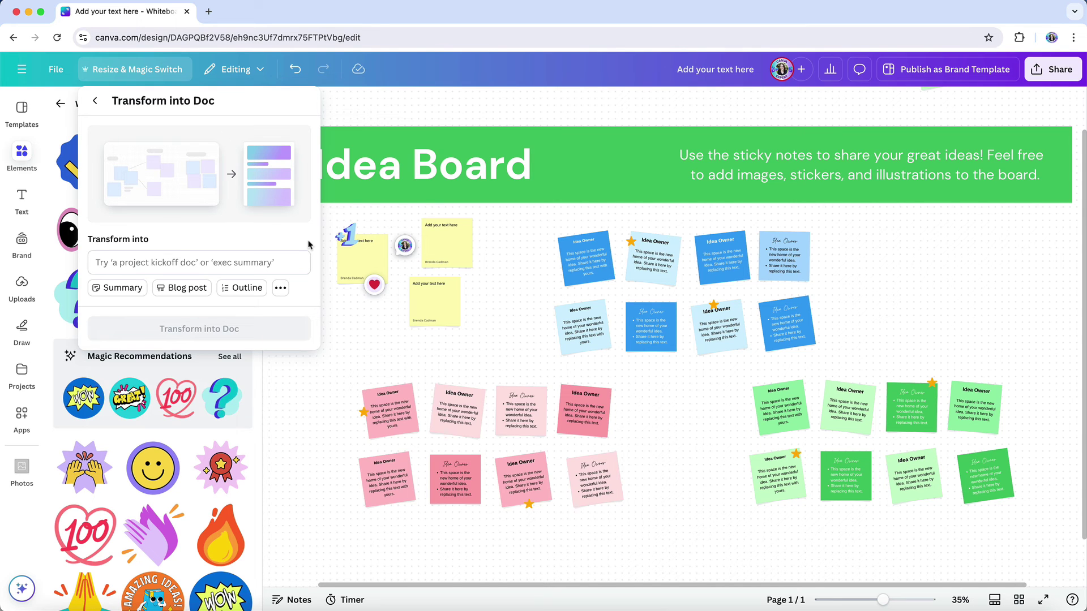
{"action": "left_click", "coordinate": [189, 288]}
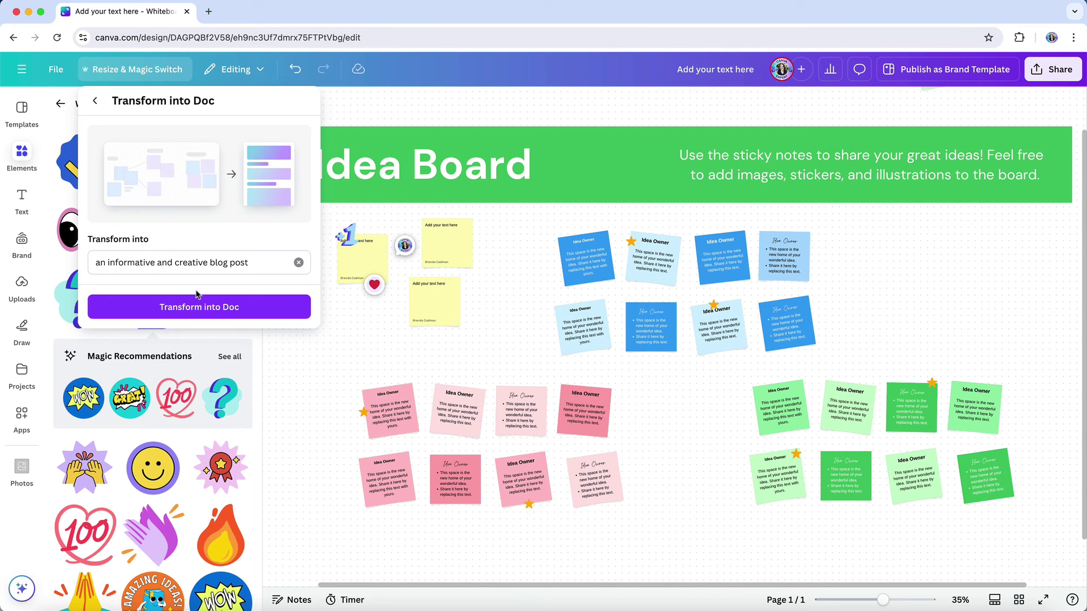